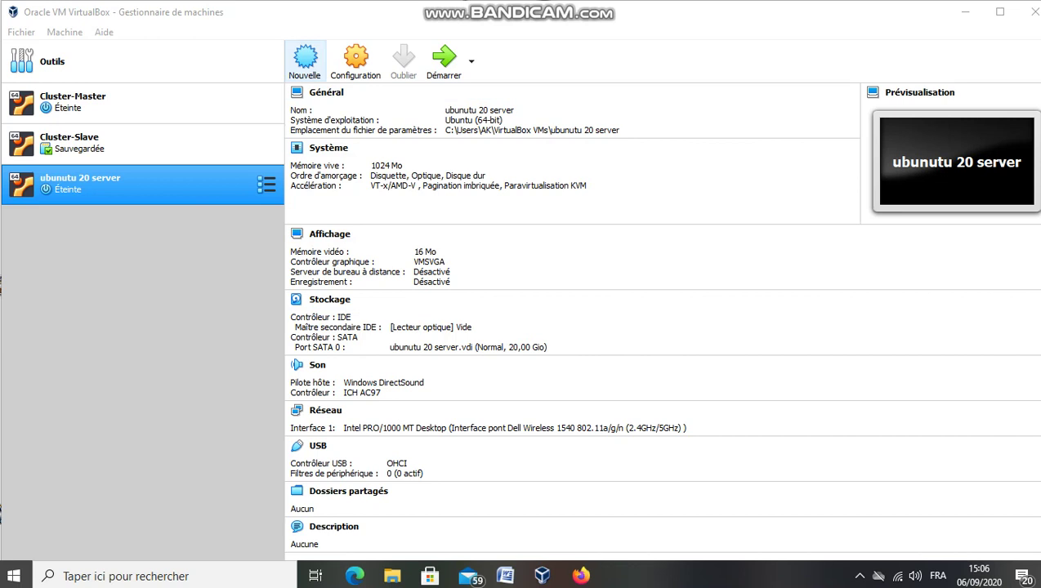
Step: Create a virtual machine named ubuntu server 20.04 with type Linux, version Ubuntu (64-bit) and 1024 Mio of memory
left_click(304, 61)
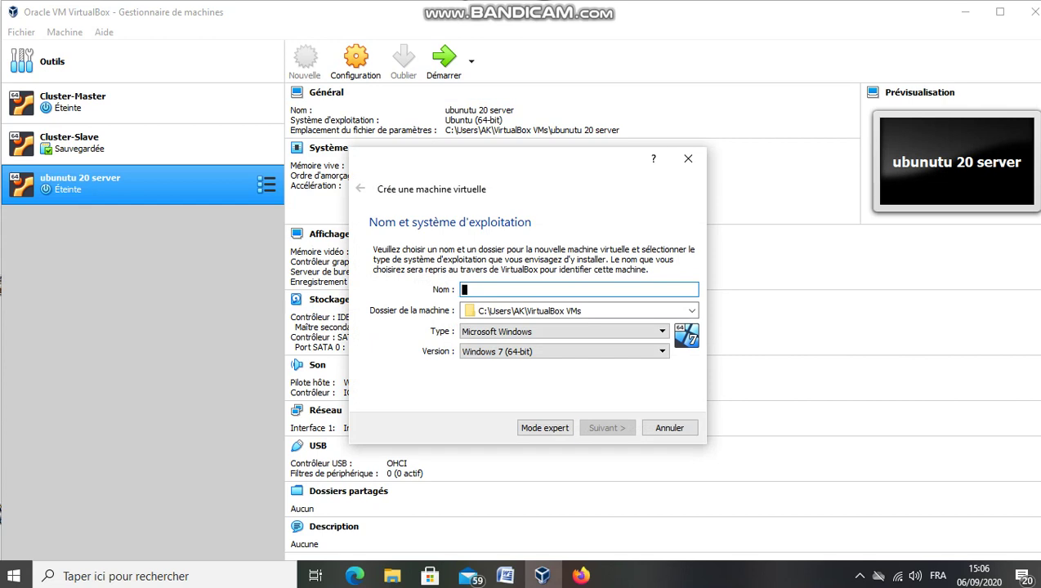
type("ubun")
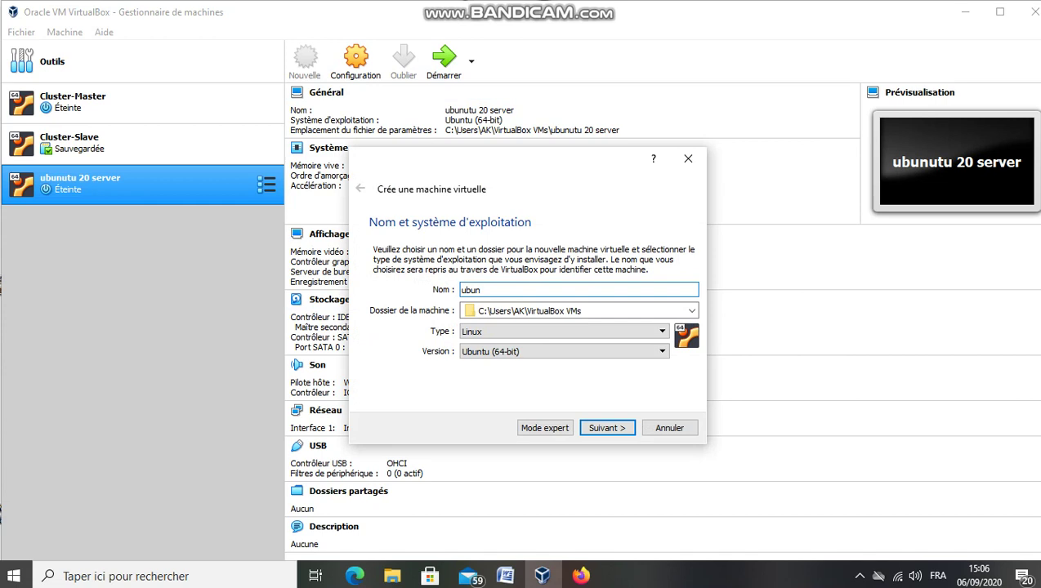
type("tu server 20.04")
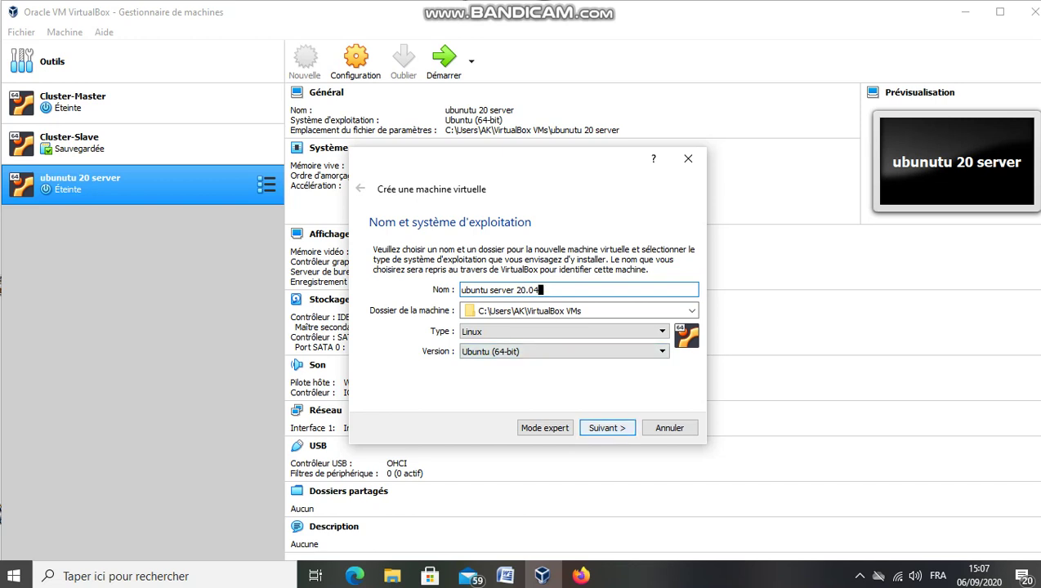
key("Return")
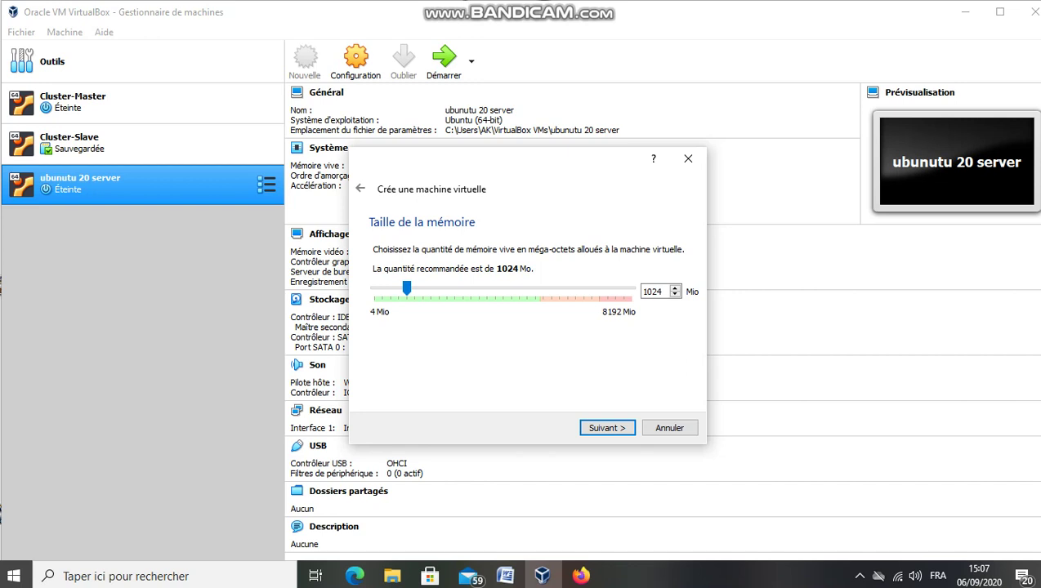
key("Return")
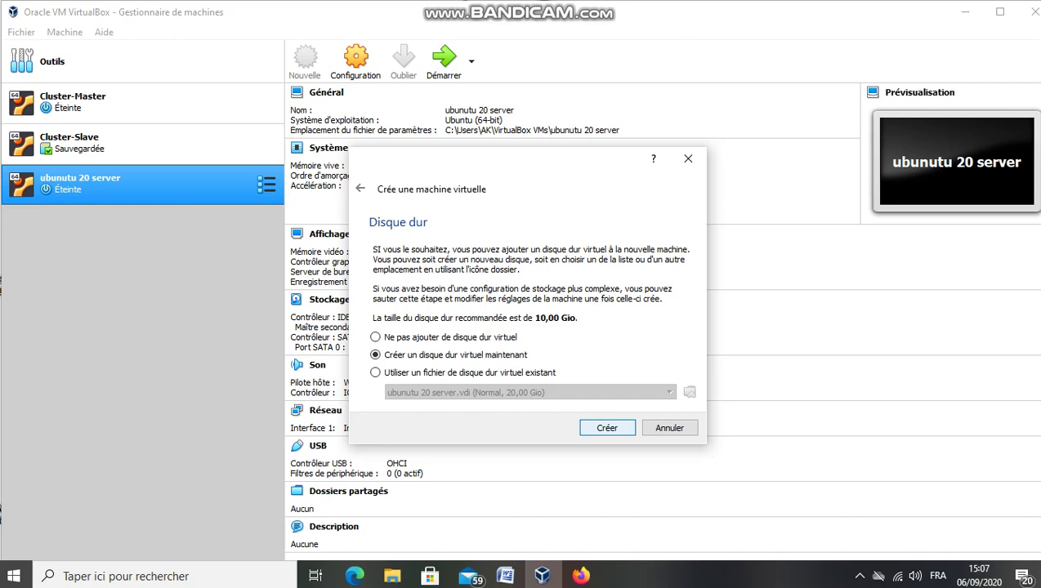
Step: Create a new dynamically allocated VDI virtual hard disk of 20,00 Gio for the machine
key("Return")
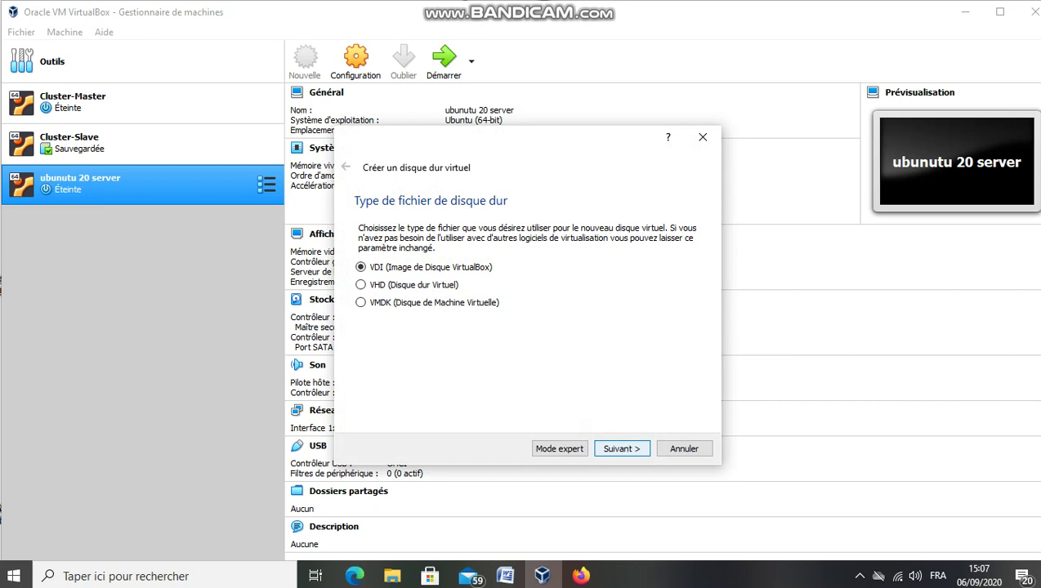
key("Return")
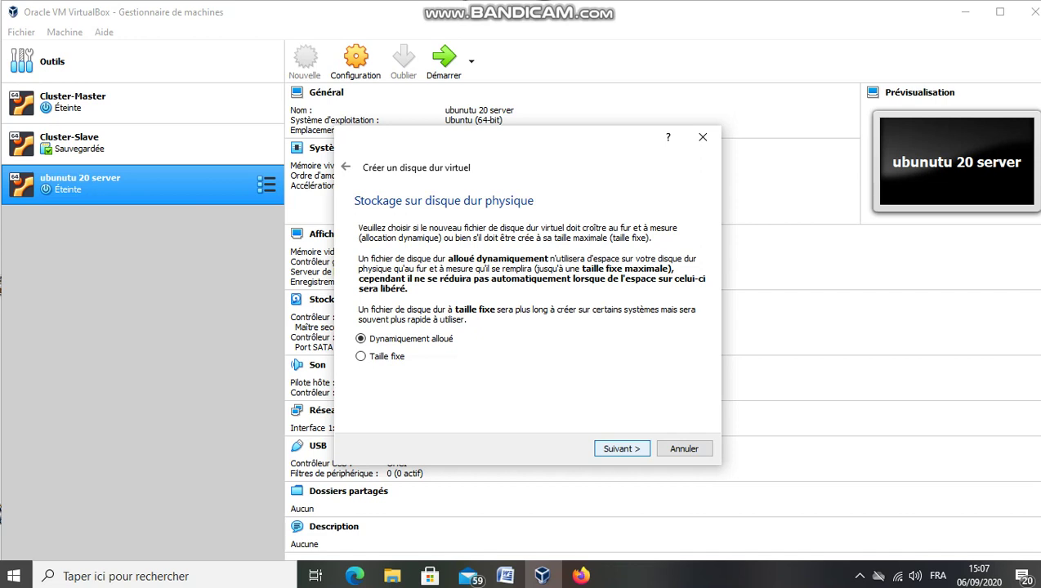
key("Return")
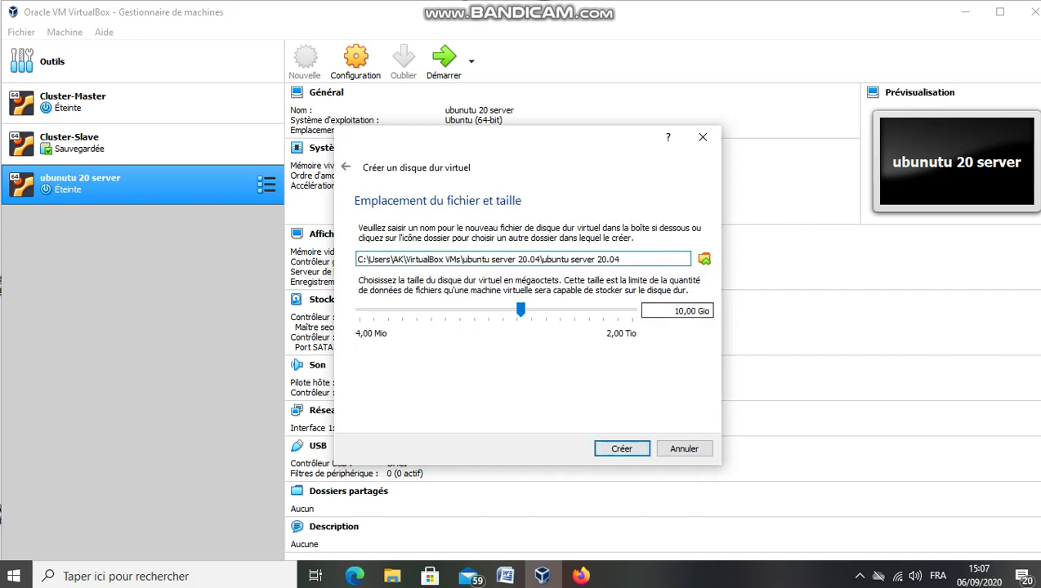
left_click(678, 311)
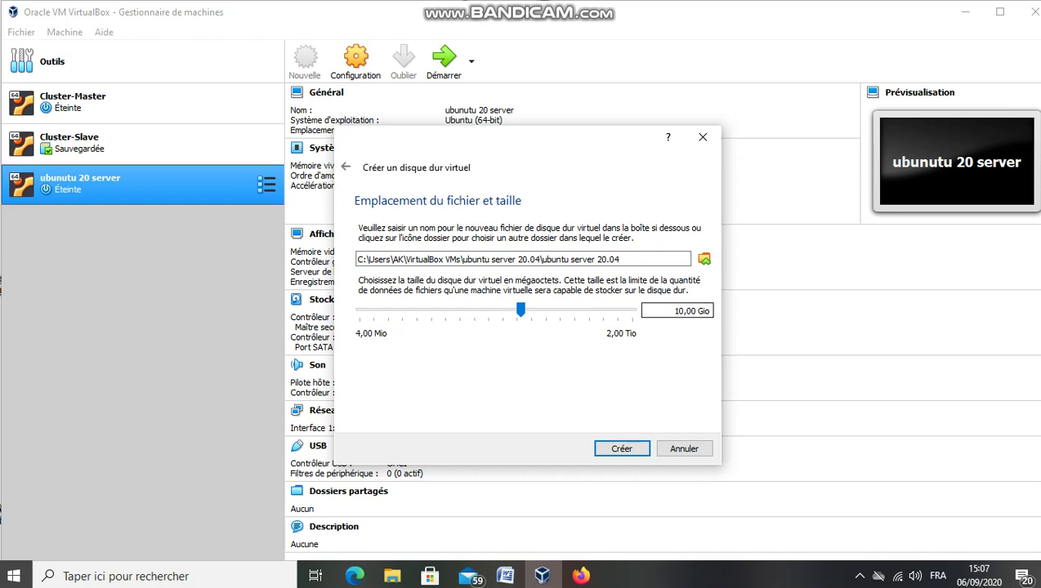
key("Delete")
type("2")
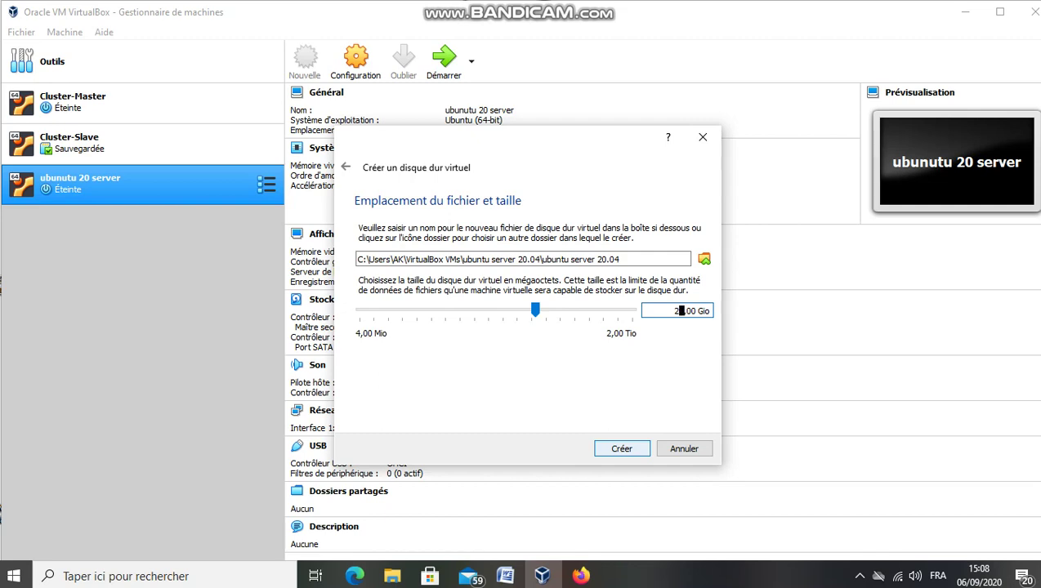
key("Return")
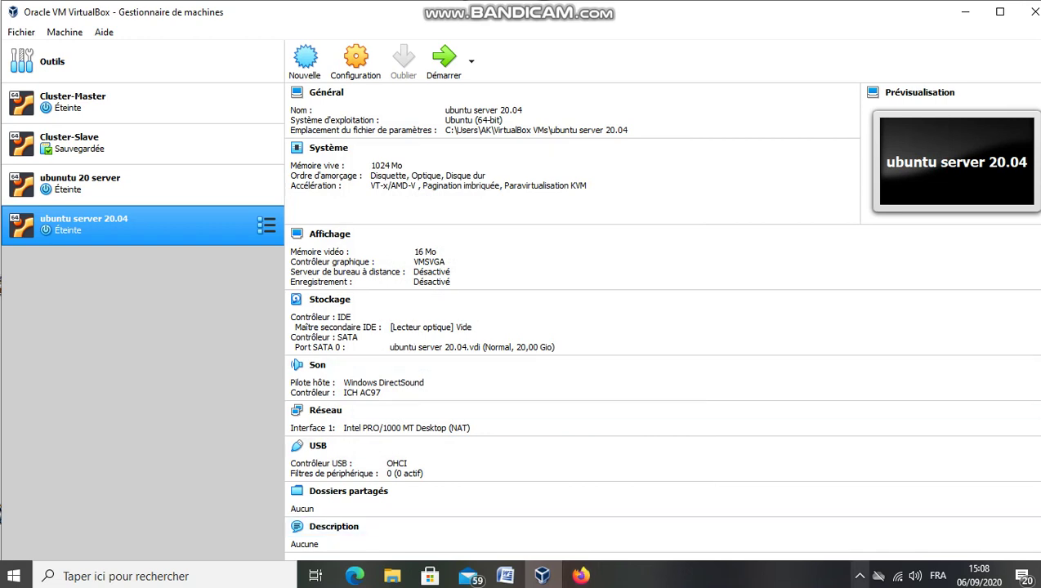
left_click(859, 576)
left_click(859, 514)
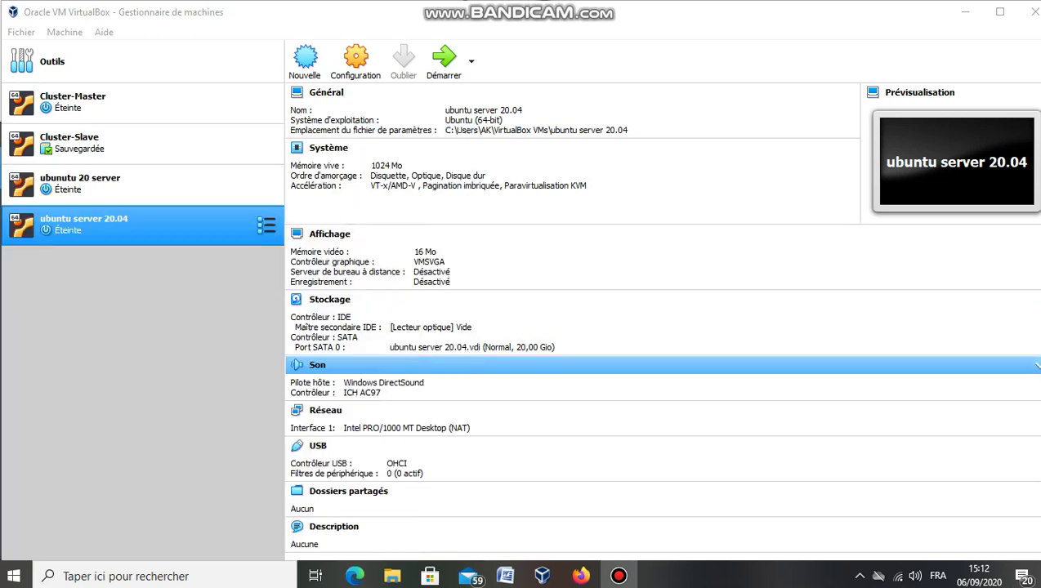
key("alt+Tab")
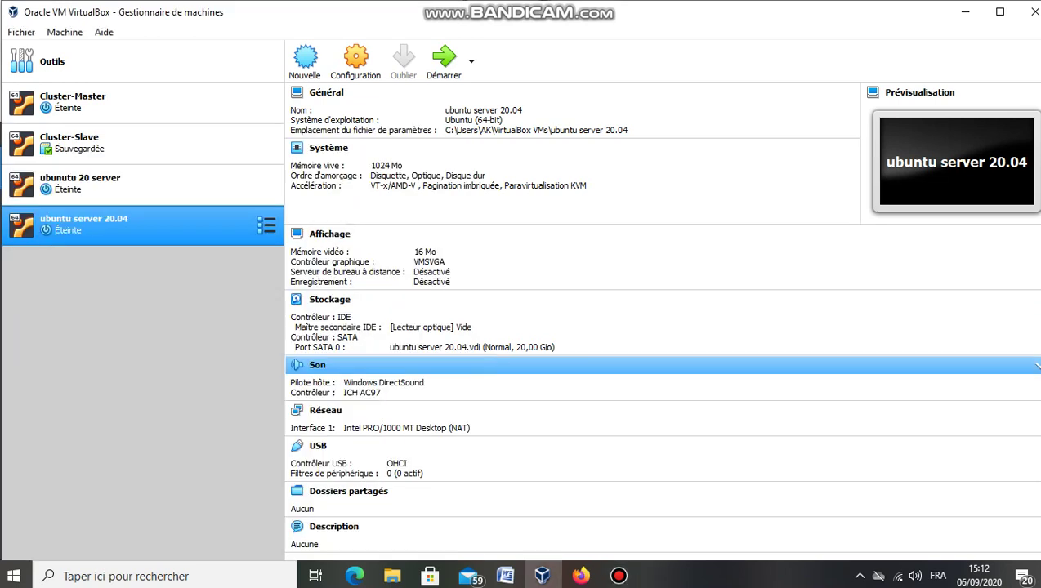
key("XF86MonBrightnessUp")
key("XF86MonBrightnessDown")
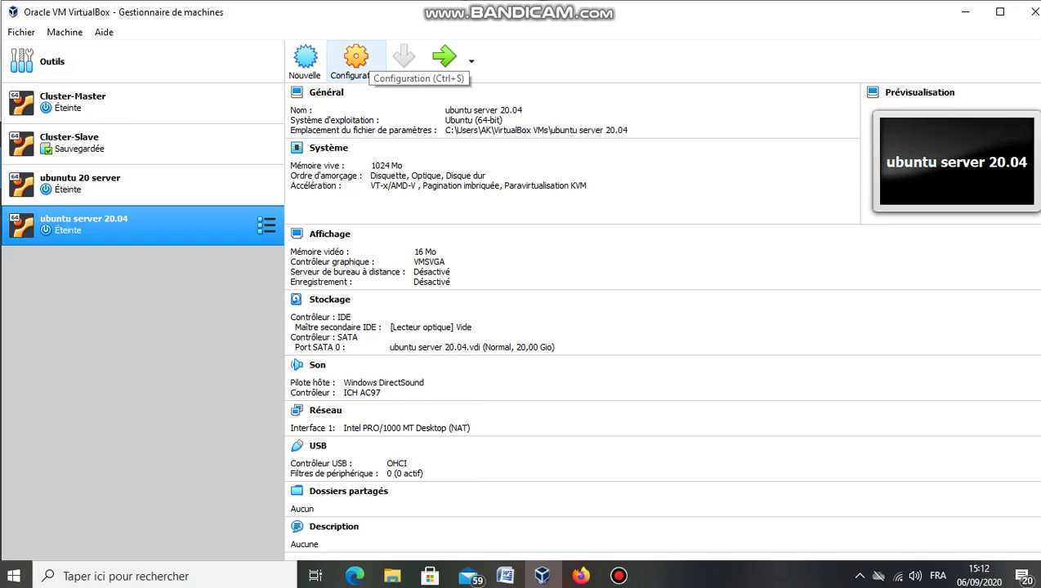
Step: Set network Interface 1 of ubuntu server 20.04 to Accès par pont with promiscuous mode Tout autoriser
left_click(356, 59)
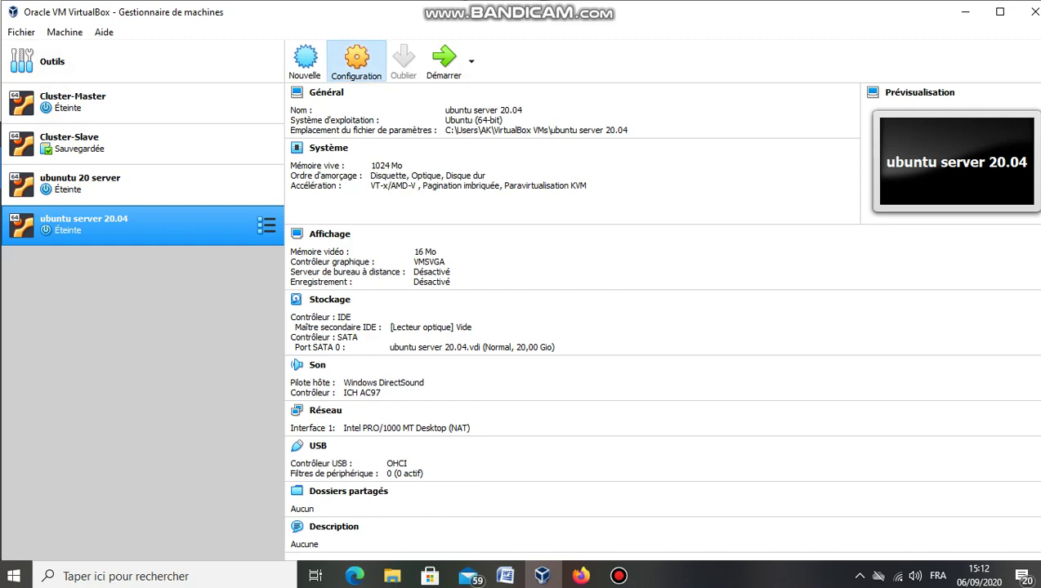
left_click(357, 58)
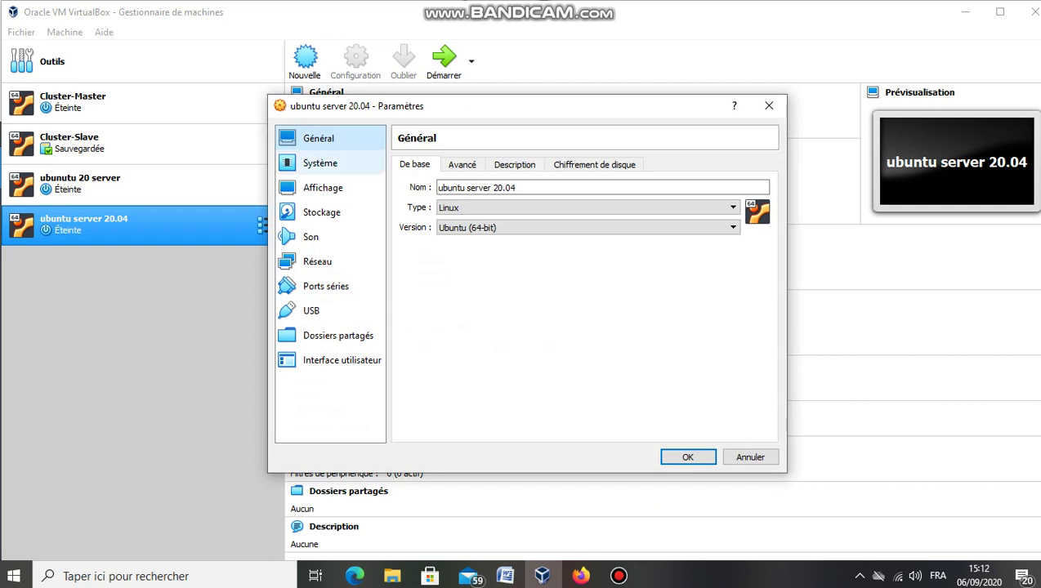
left_click(317, 261)
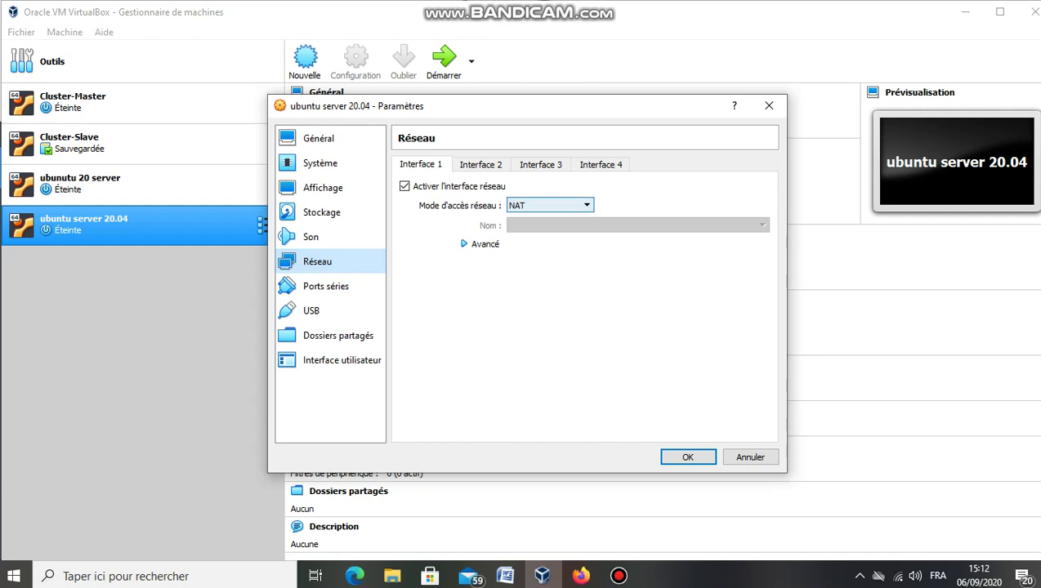
left_click(549, 206)
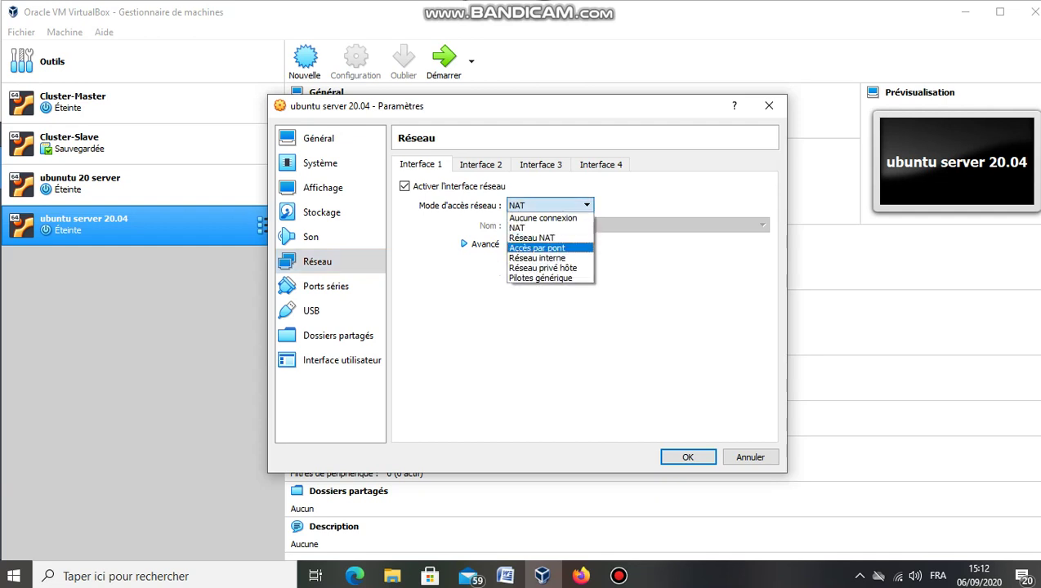
left_click(537, 248)
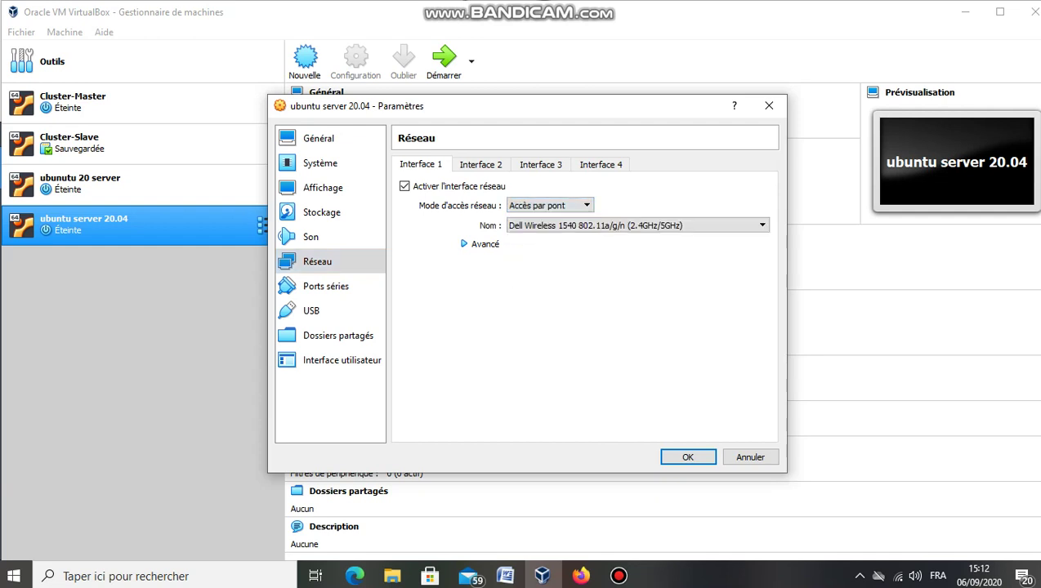
left_click(482, 244)
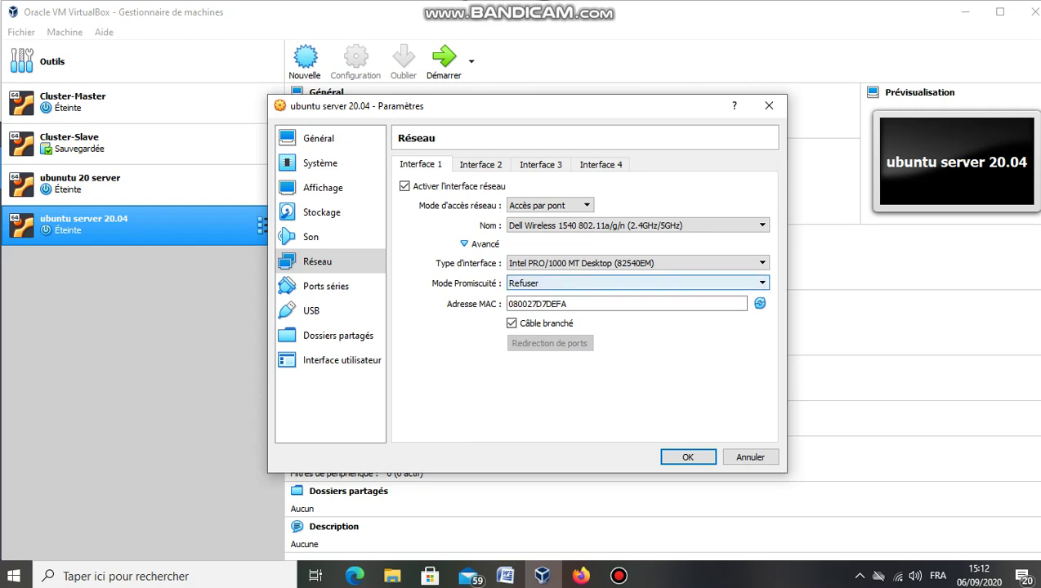
left_click(638, 282)
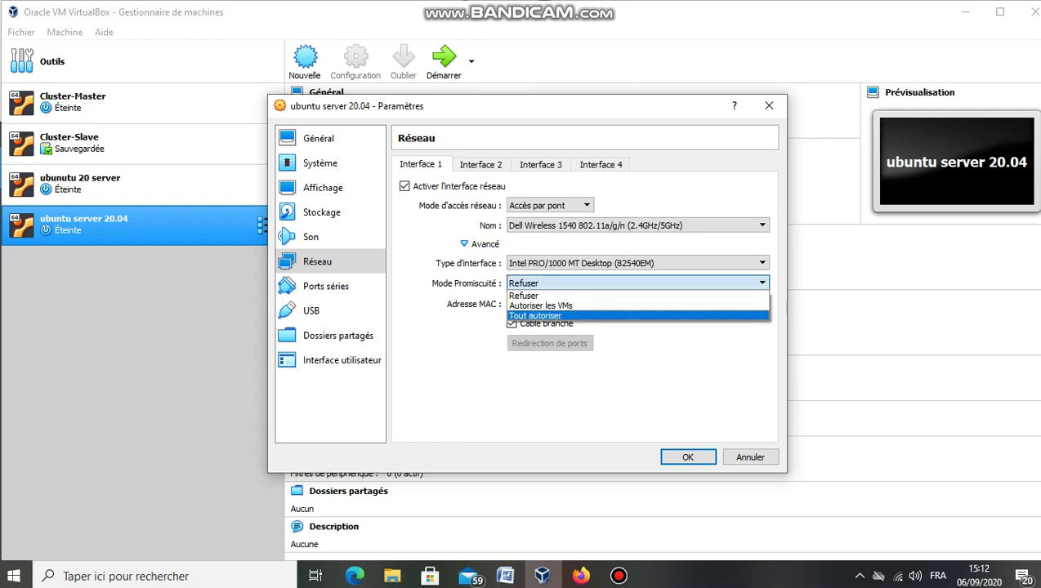
key("Return")
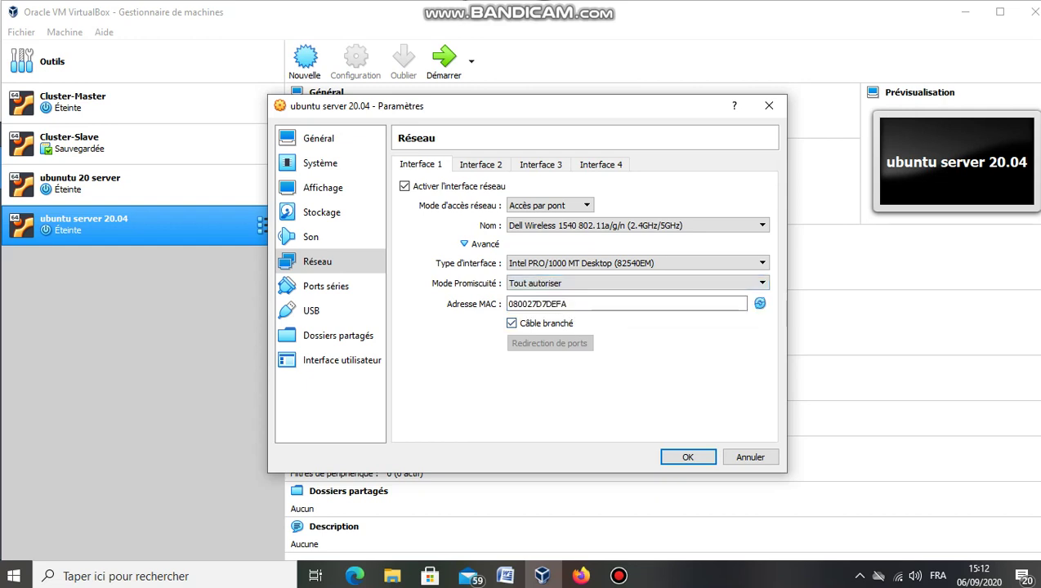
Step: Load the ubuntu-20.04.1-live-server-amd64 image from Téléchargements into the empty IDE optical drive and save the machine settings
left_click(322, 212)
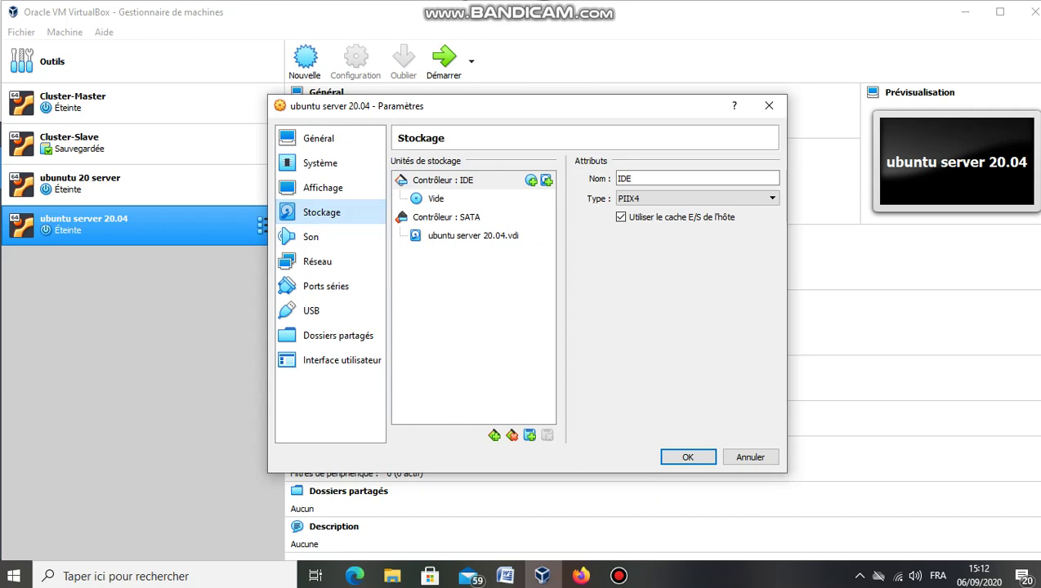
left_click(436, 198)
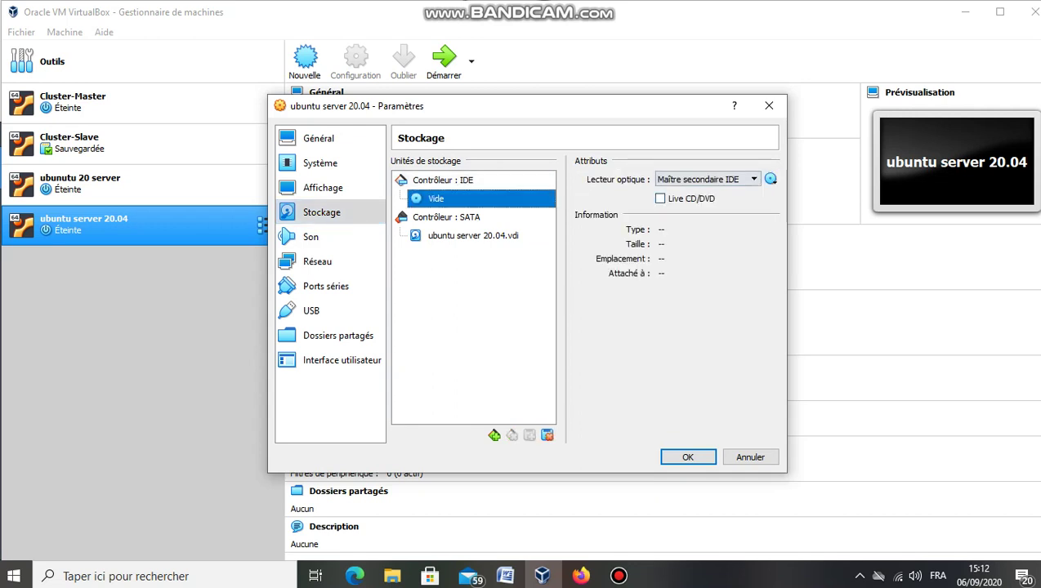
left_click(770, 179)
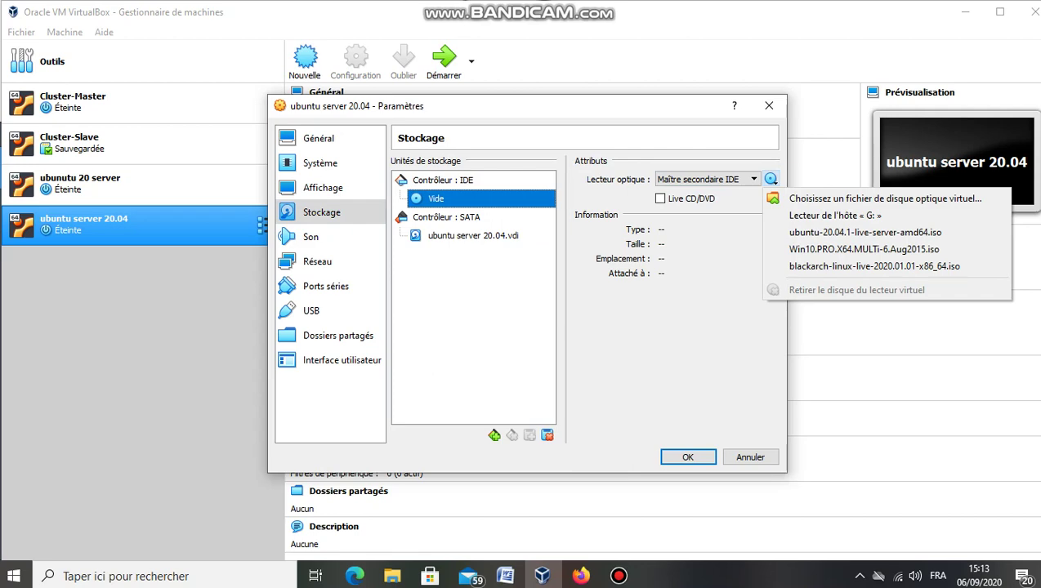
key("Down")
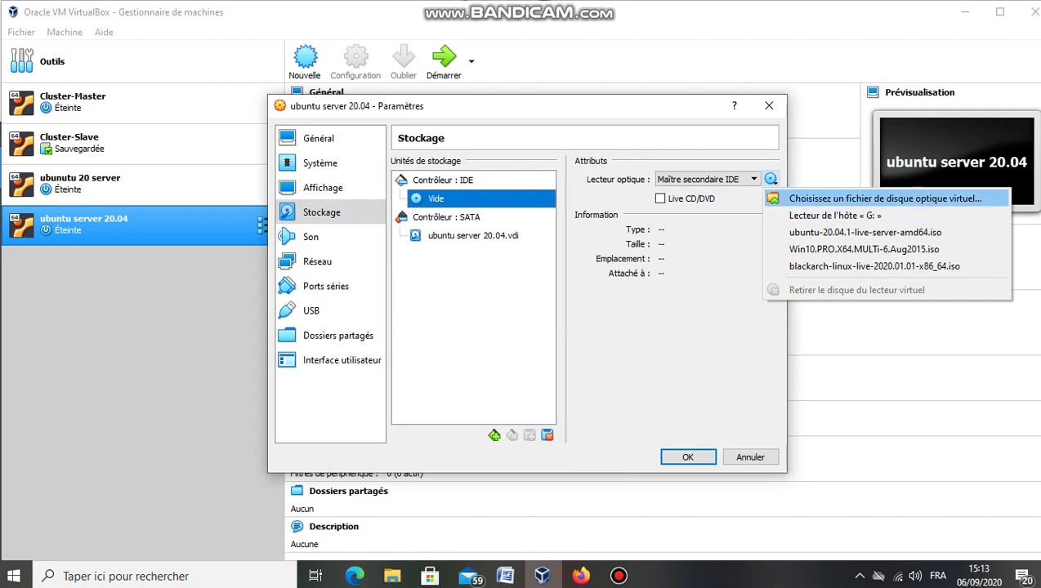
key("Return")
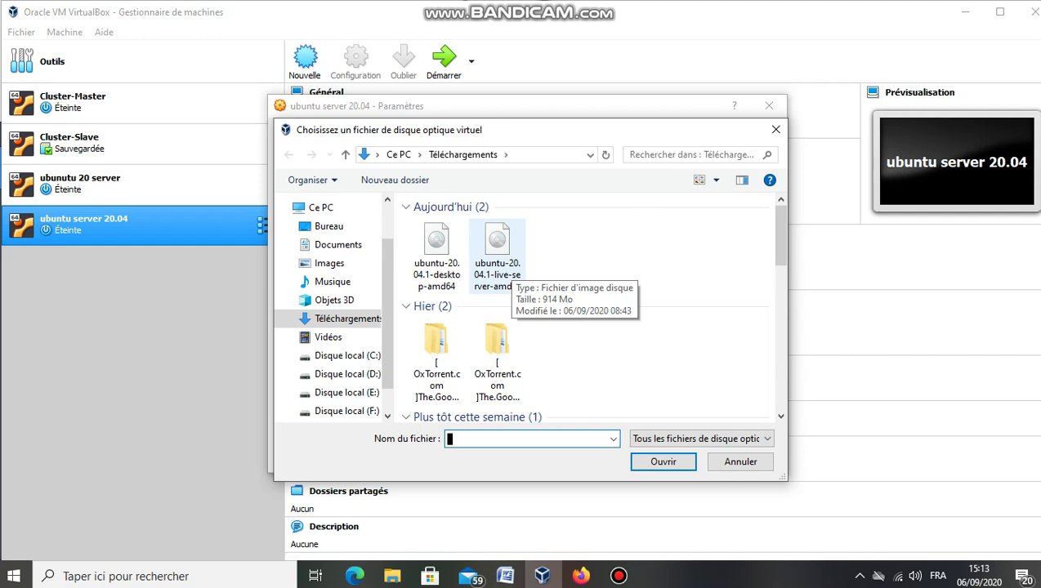
left_click(497, 257)
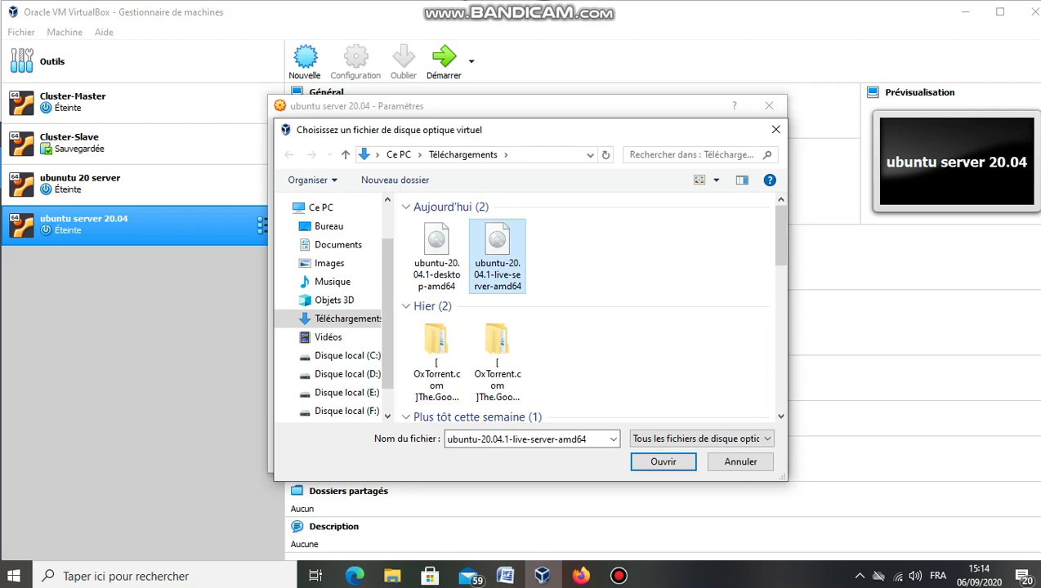
left_click(663, 462)
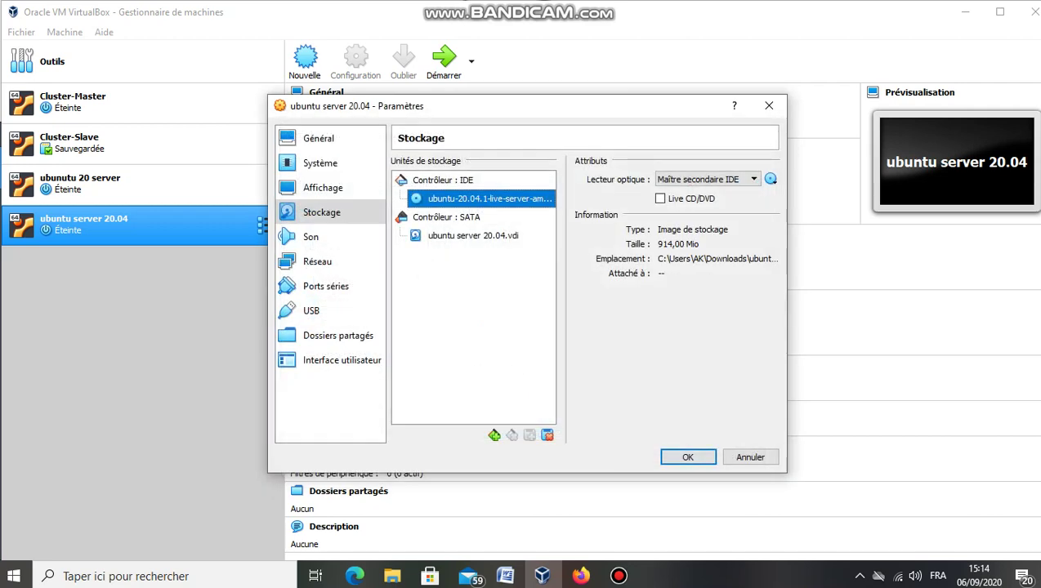
left_click(687, 457)
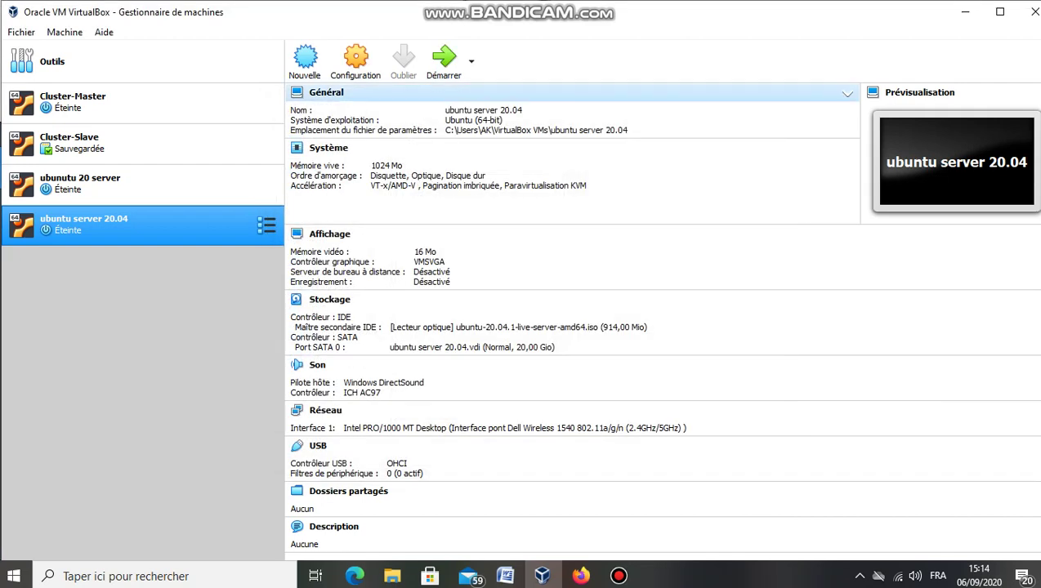
Step: Start the ubuntu server 20.04 virtual machine
left_click(444, 59)
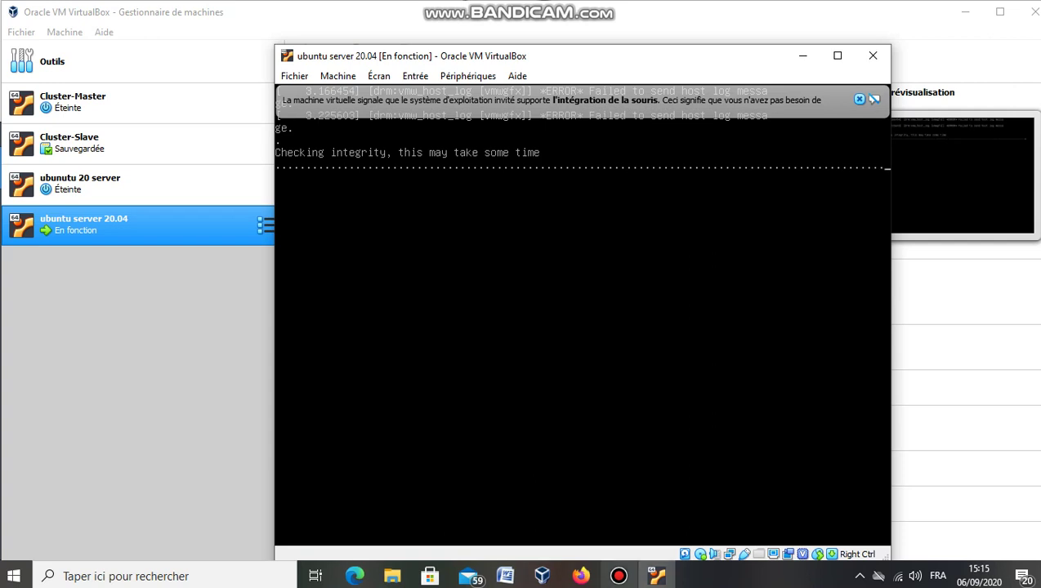
left_click(618, 576)
left_click(618, 576)
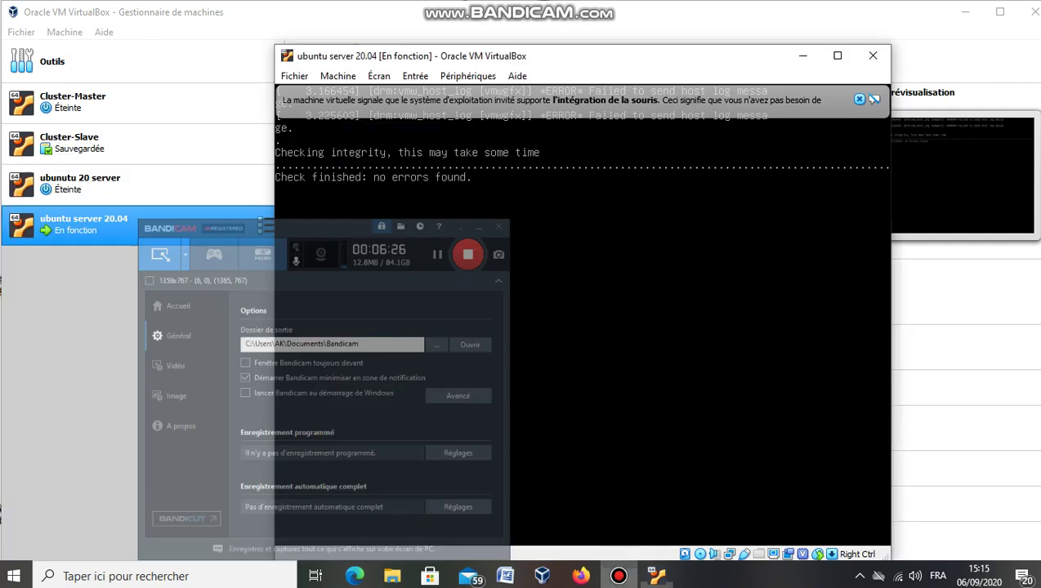